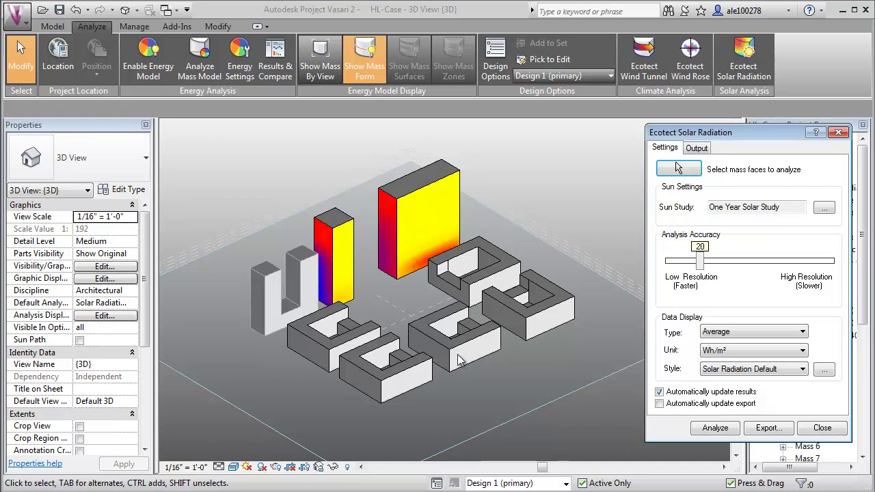
# Switch the massing to Design 3, then to the New envelopment design option.
pyautogui.click(566, 483)
pyautogui.click(496, 448)
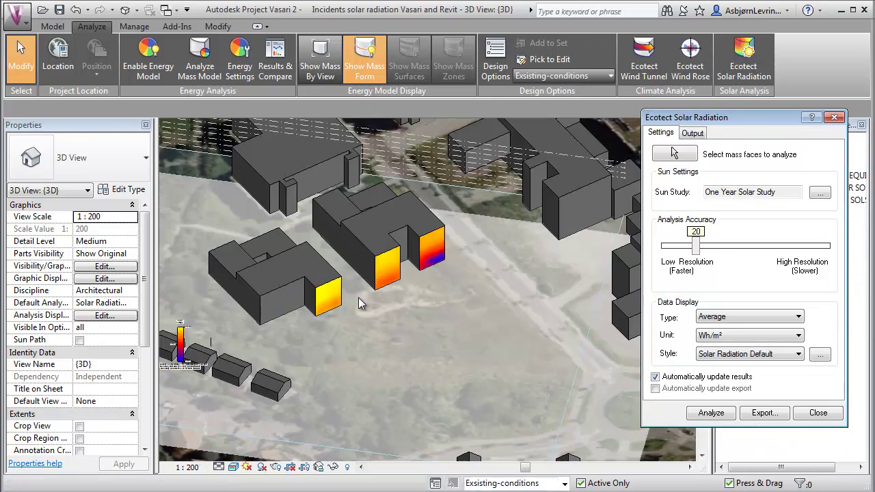
pyautogui.click(539, 484)
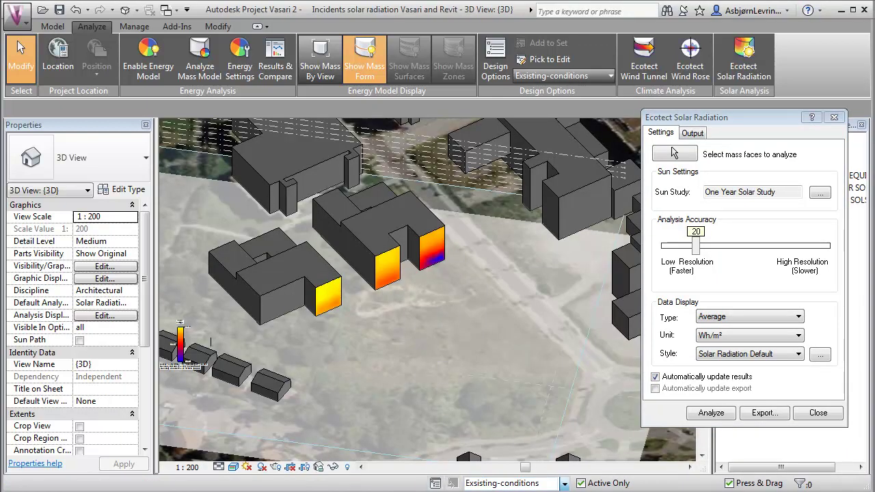
pyautogui.click(506, 465)
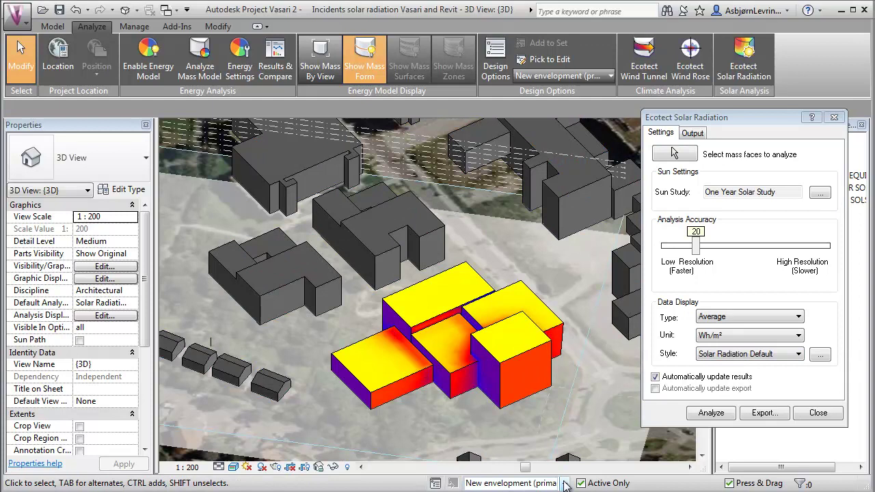
# Return to Existing-conditions, show the radiation results as Numbers, and zoom to inspect the facades.
pyautogui.click(509, 436)
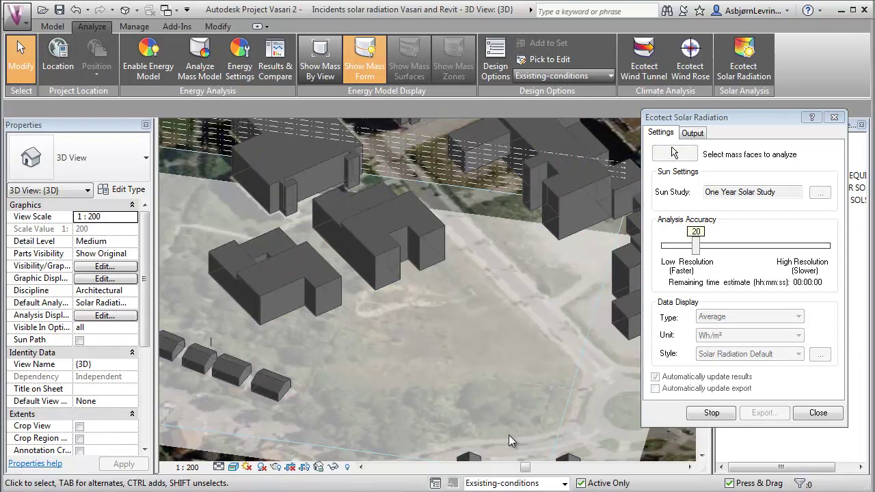
pyautogui.click(752, 354)
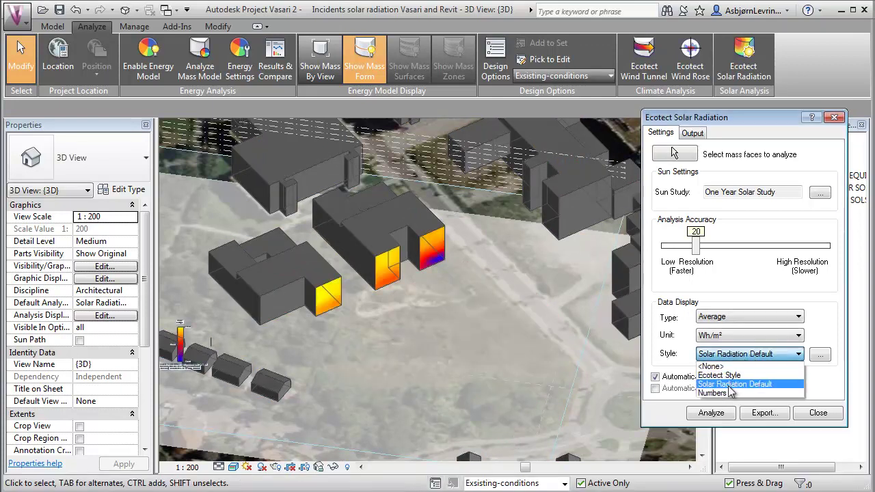
pyautogui.click(726, 394)
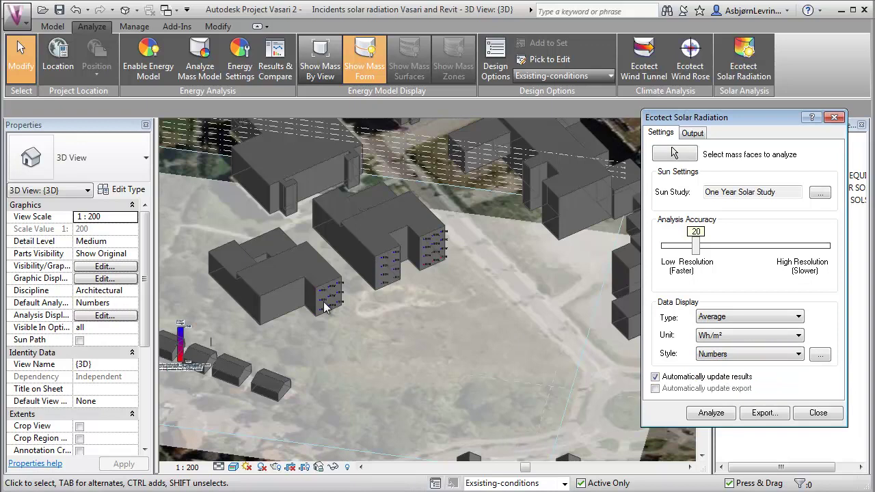
pyautogui.scroll(3, 342, 326)
pyautogui.scroll(2, 372, 305)
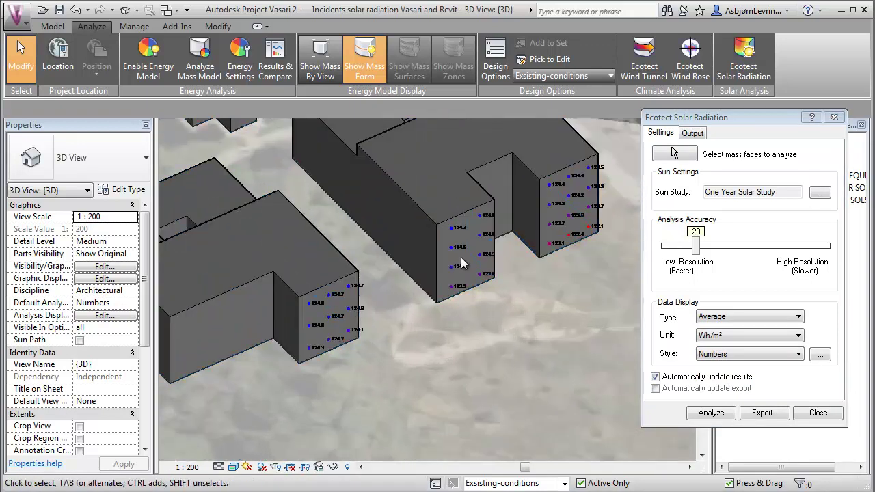
pyautogui.scroll(-2, 301, 308)
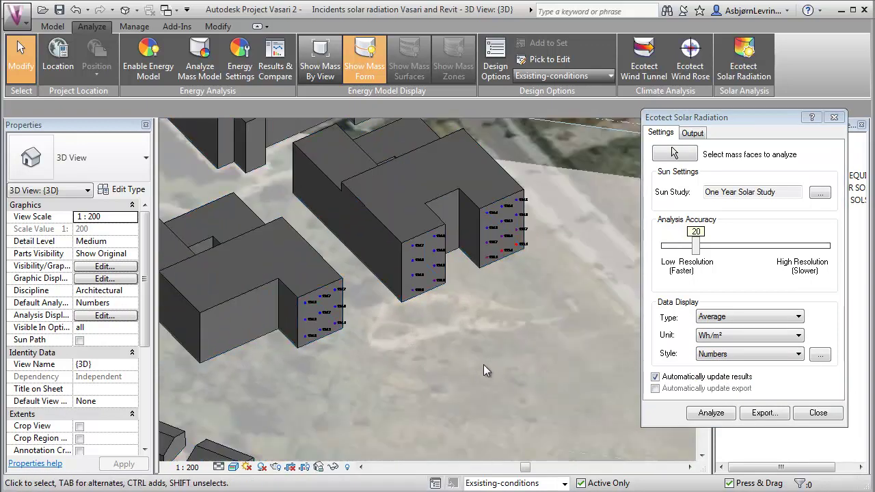
pyautogui.scroll(-2, 484, 370)
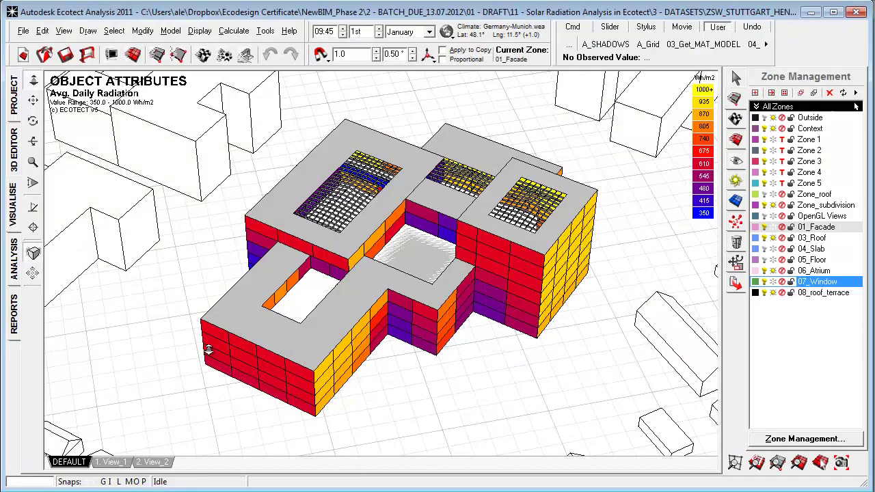
# Orbit the model and browse the editing commands list without choosing one.
pyautogui.moveTo(210, 350)
pyautogui.mouseDown(button='right')
pyautogui.moveTo(205, 358)
pyautogui.moveTo(195, 339)
pyautogui.mouseUp(button='right')
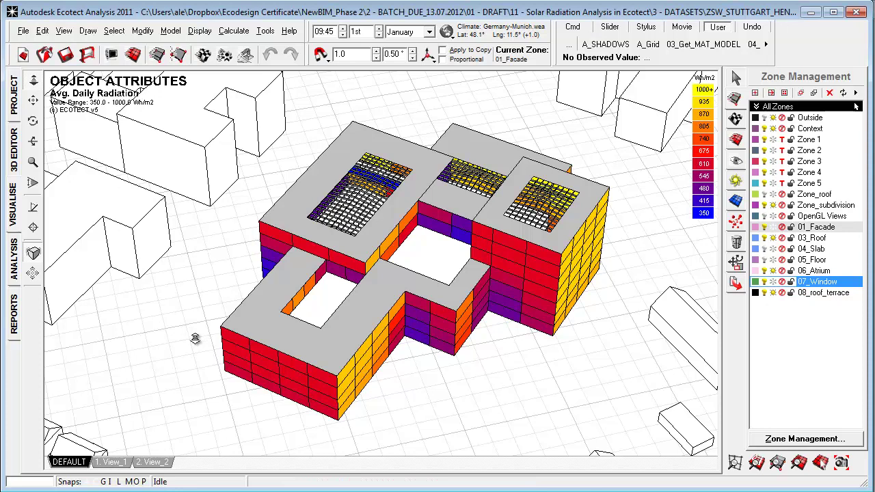
pyautogui.moveTo(403, 381); pyautogui.dragTo(385, 387, button='right')
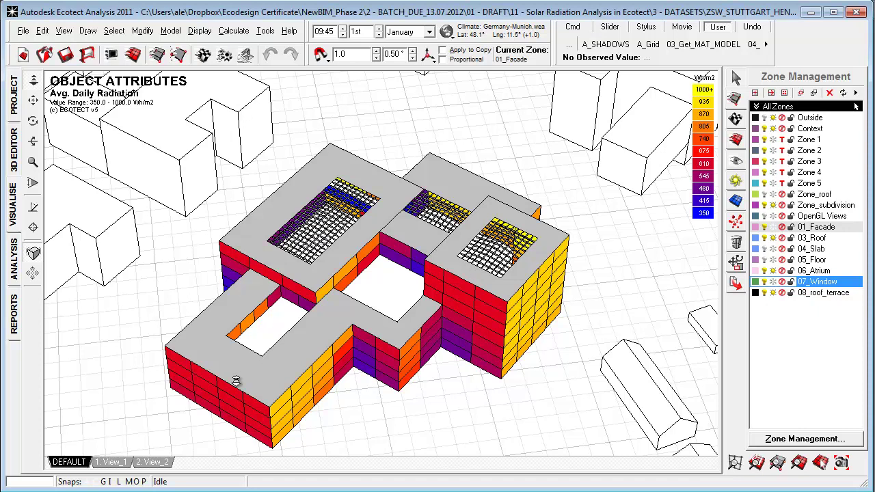
pyautogui.click(140, 30)
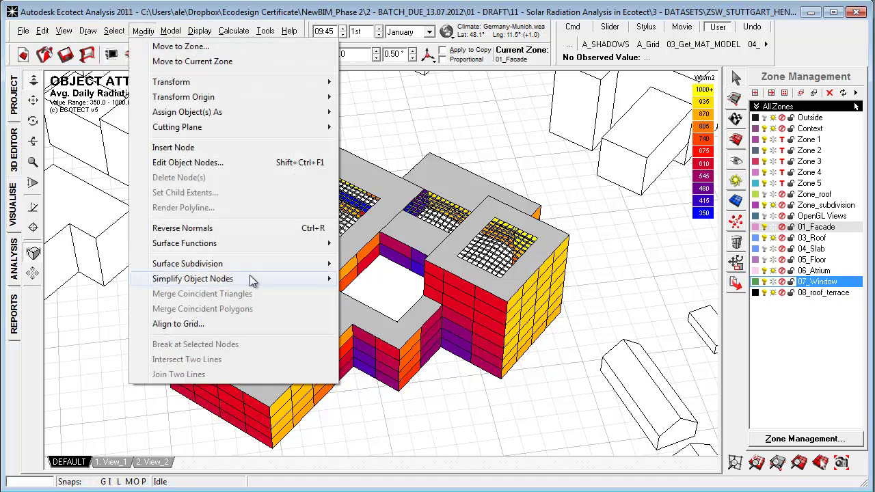
pyautogui.moveTo(187, 264)
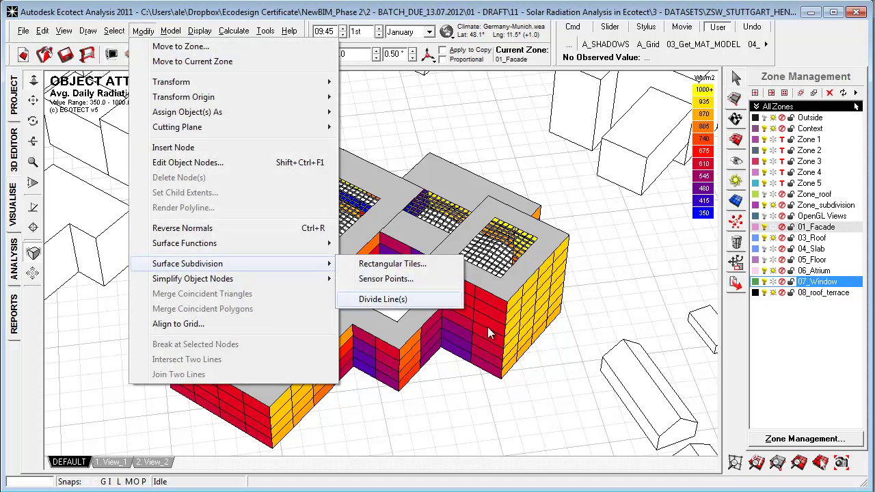
pyautogui.click(612, 292)
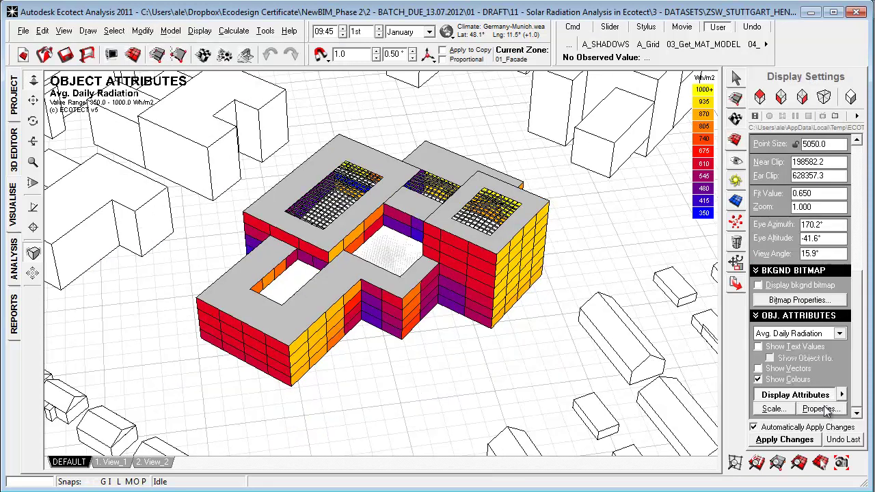
# Set the colour scale minimum to 500 for a 500–1000 Wh/m² legend.
pyautogui.click(791, 408)
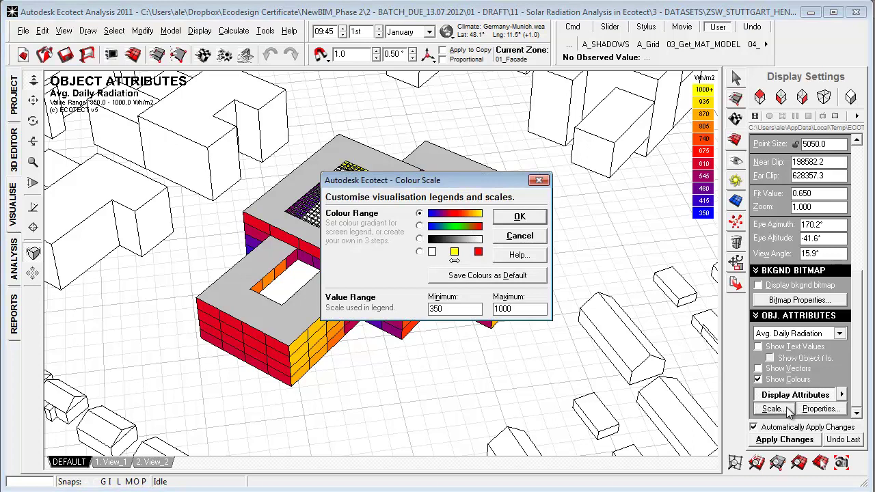
pyautogui.hotkey('shift', 'Home')
pyautogui.click(521, 218)
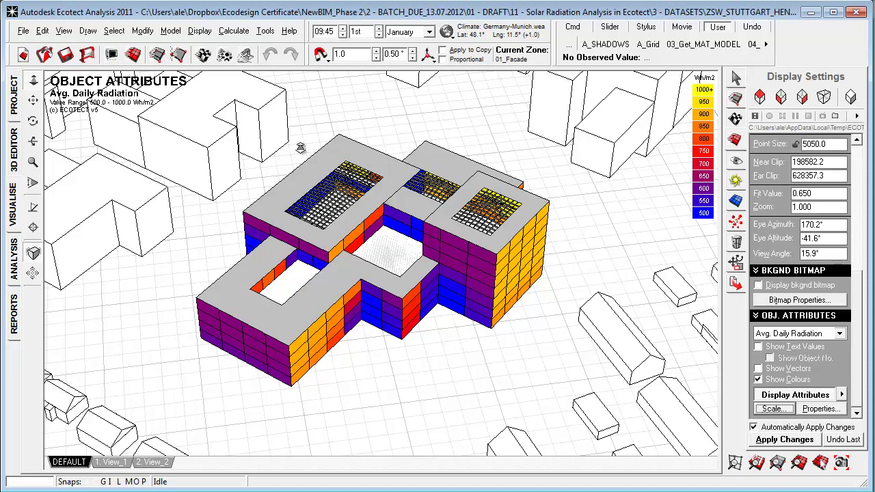
# Show the facade window panels and make 01_Facade the working zone.
pyautogui.click(736, 99)
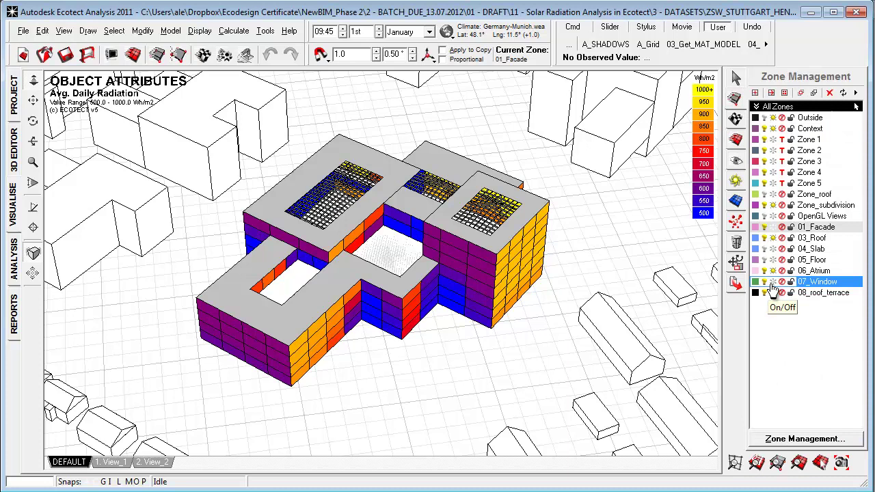
pyautogui.click(773, 285)
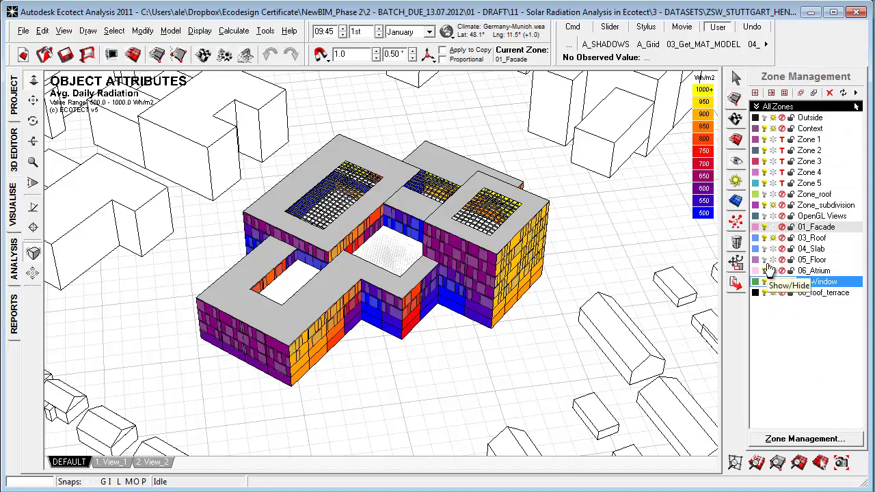
pyautogui.click(806, 228)
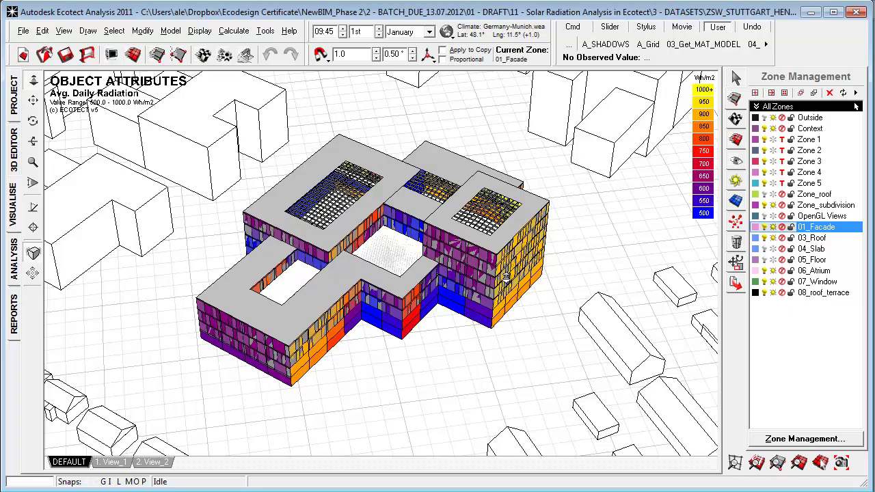
# Orbit the model to inspect the average daily radiation colours on each facade.
pyautogui.moveTo(399, 296); pyautogui.dragTo(372, 233, button='right')
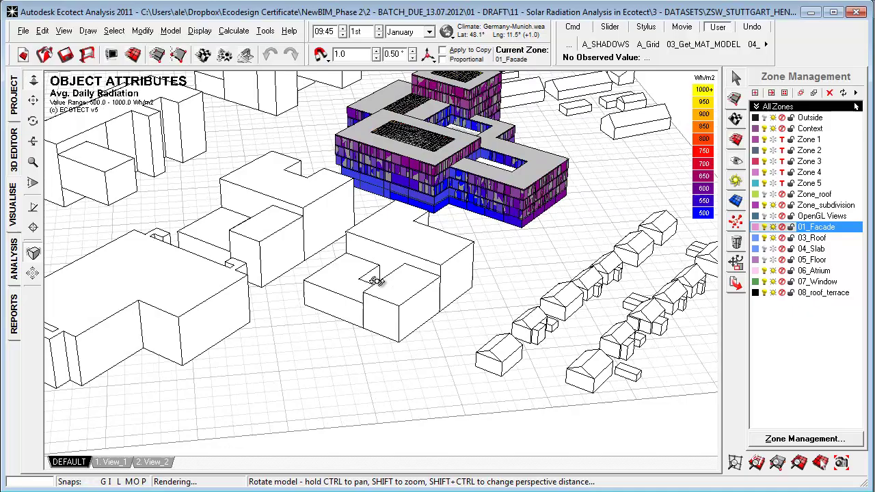
pyautogui.moveTo(373, 232)
pyautogui.mouseDown(button='right')
pyautogui.moveTo(330, 299)
pyautogui.moveTo(394, 302)
pyautogui.moveTo(363, 276)
pyautogui.moveTo(303, 277)
pyautogui.moveTo(253, 319)
pyautogui.moveTo(295, 348)
pyautogui.mouseUp(button='right')
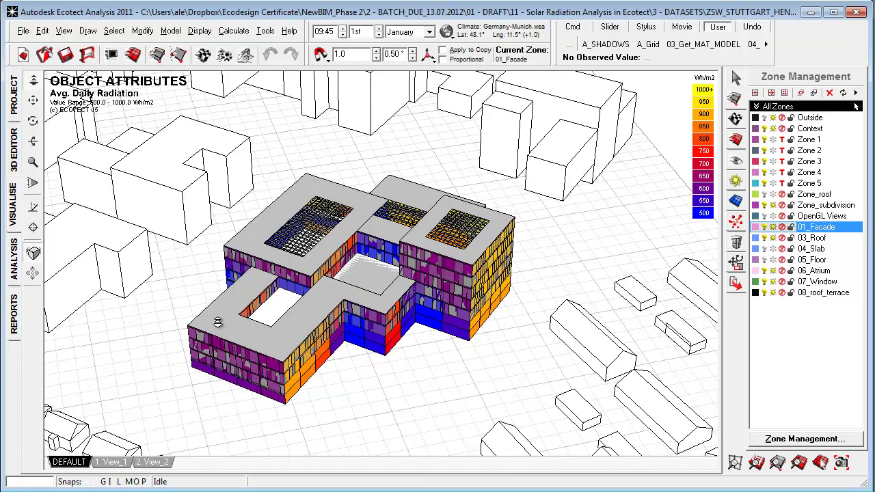
pyautogui.moveTo(251, 311); pyautogui.dragTo(258, 319, button='middle')
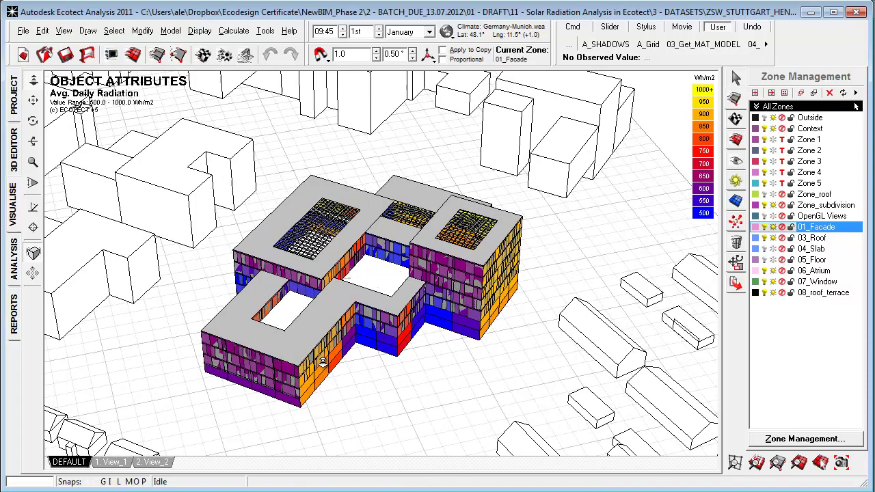
pyautogui.moveTo(320, 377); pyautogui.dragTo(321, 382, button='middle')
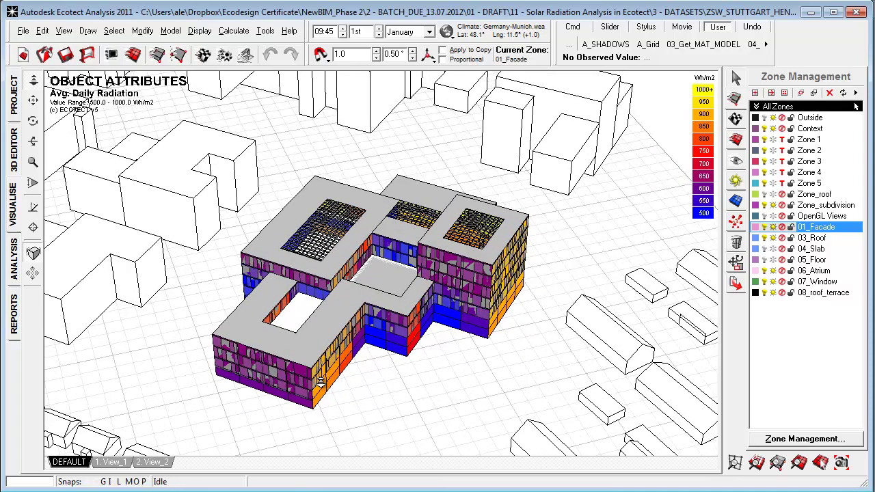
pyautogui.moveTo(362, 379)
pyautogui.mouseDown(button='middle')
pyautogui.moveTo(354, 374)
pyautogui.moveTo(350, 384)
pyautogui.moveTo(125, 264)
pyautogui.mouseUp(button='middle')
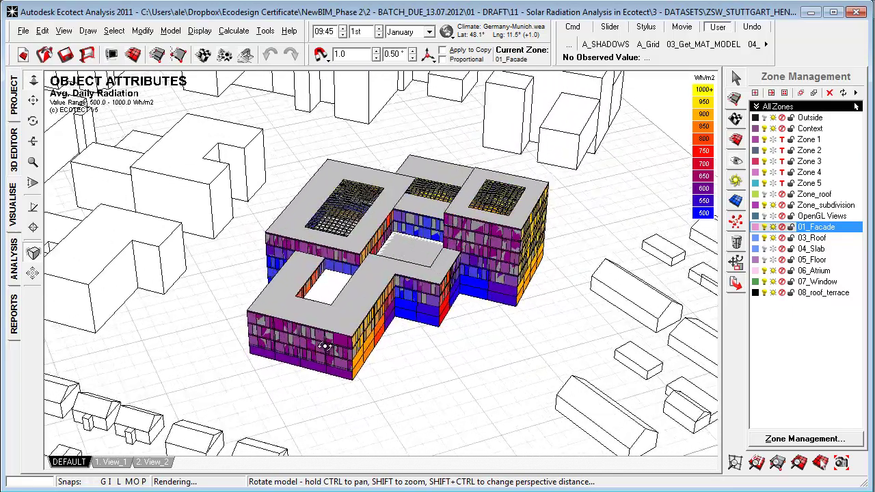
# Run an Average Daily solar exposure calculation for facade object 546.
pyautogui.click(14, 149)
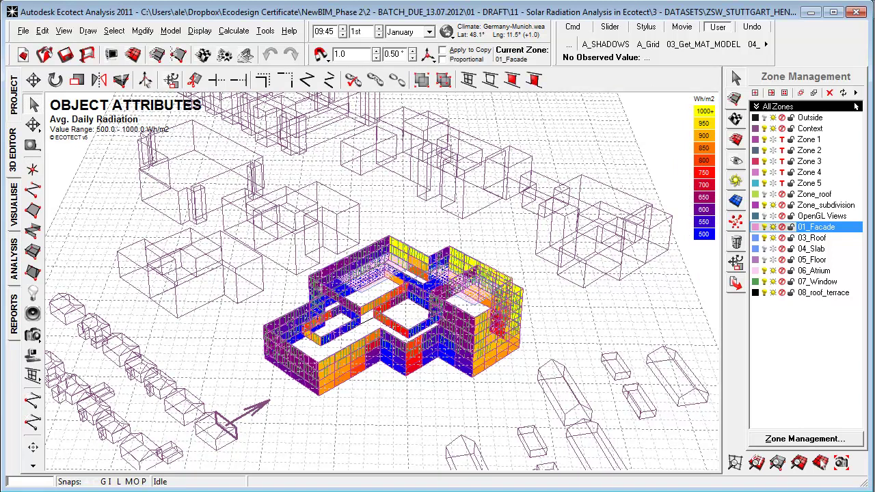
pyautogui.click(14, 260)
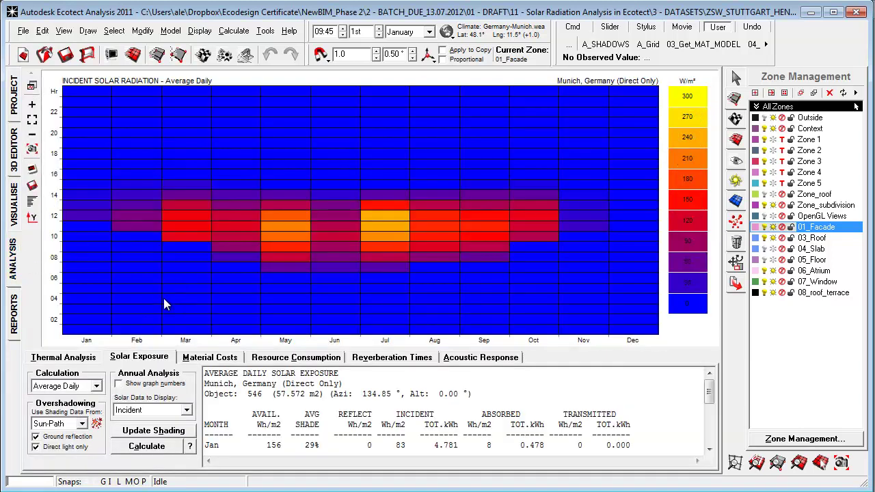
pyautogui.click(79, 387)
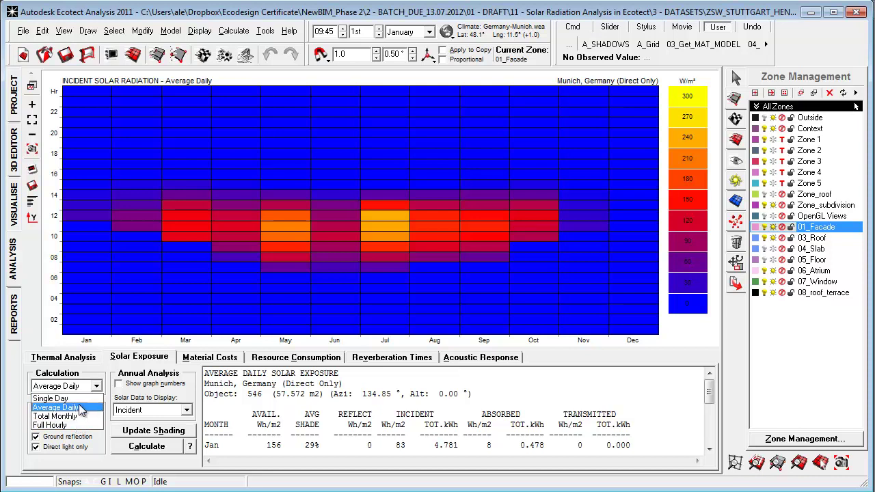
pyautogui.click(81, 407)
pyautogui.click(134, 443)
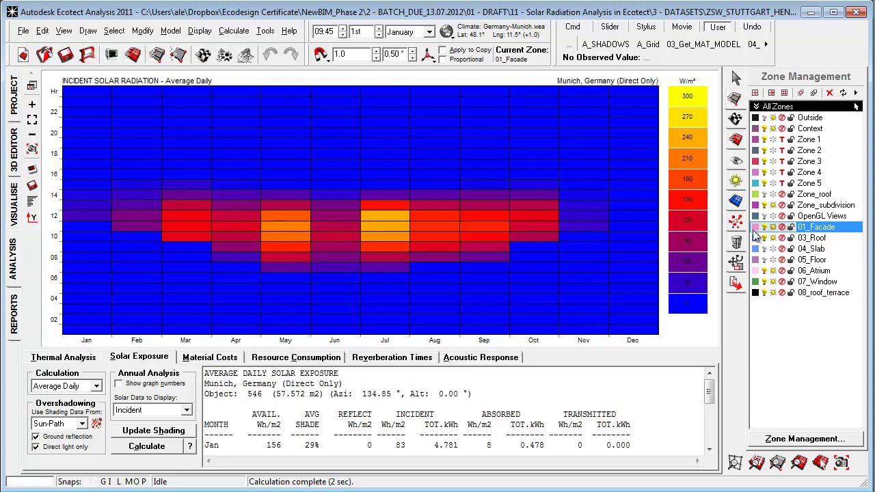
# Generate an attribute report of every object's daily total, direct and diffuse radiation, then scroll through it.
pyautogui.click(739, 140)
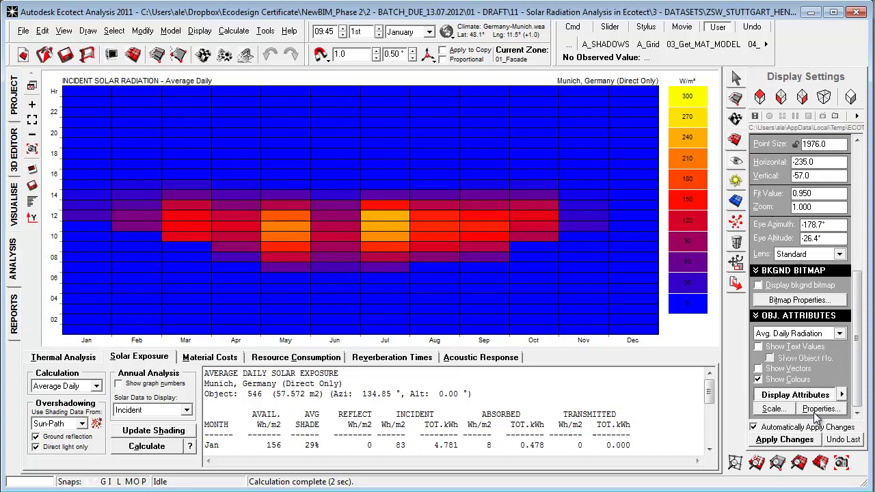
pyautogui.click(820, 409)
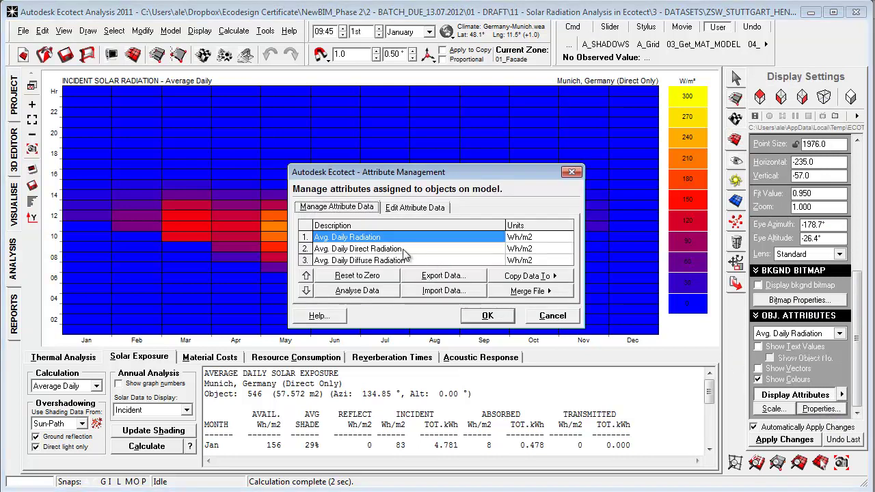
pyautogui.click(367, 293)
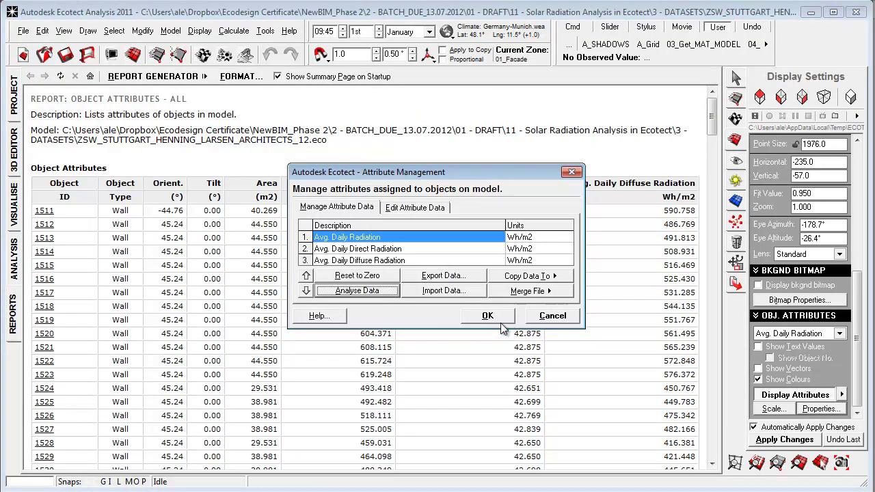
pyautogui.click(498, 319)
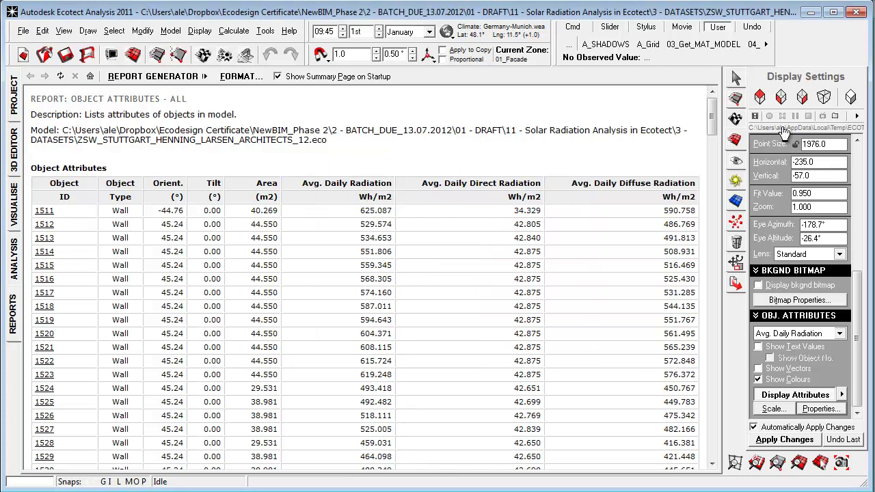
pyautogui.moveTo(709, 125); pyautogui.dragTo(713, 438)
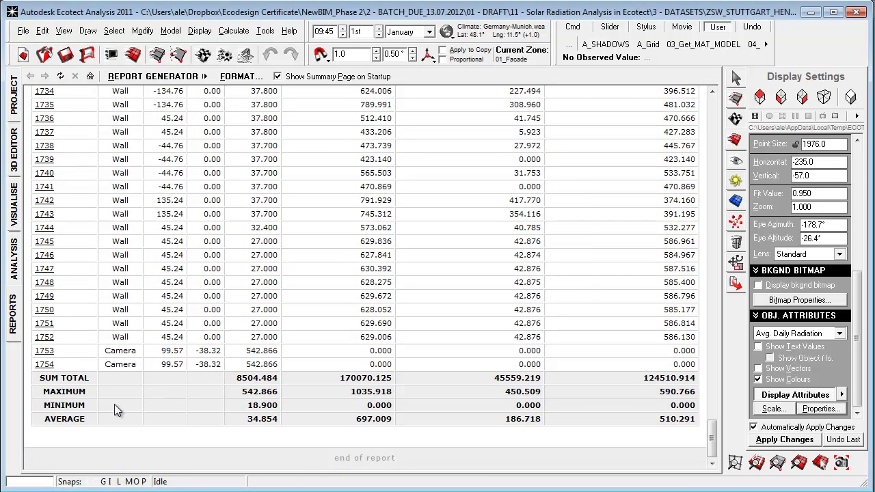
pyautogui.moveTo(712, 438); pyautogui.dragTo(720, 101)
# Cancel the report formatting options and return to the colour-mapped 3D model.
pyautogui.click(241, 76)
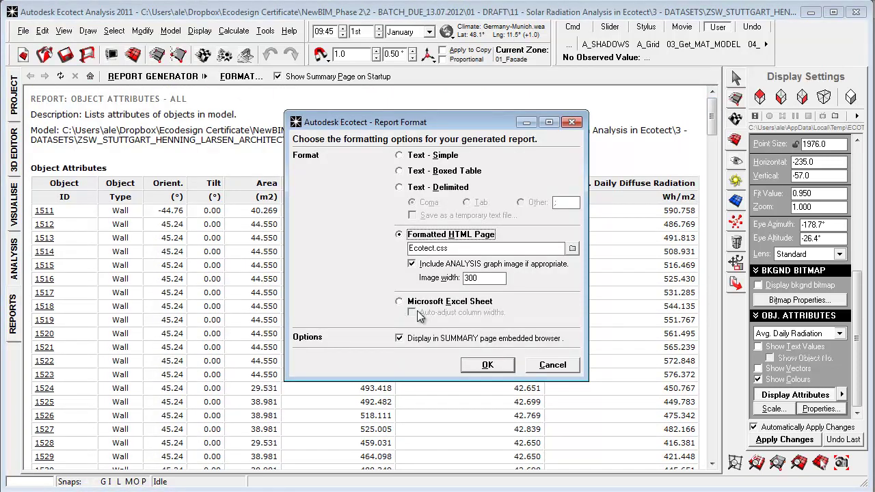
pyautogui.click(487, 365)
pyautogui.click(14, 149)
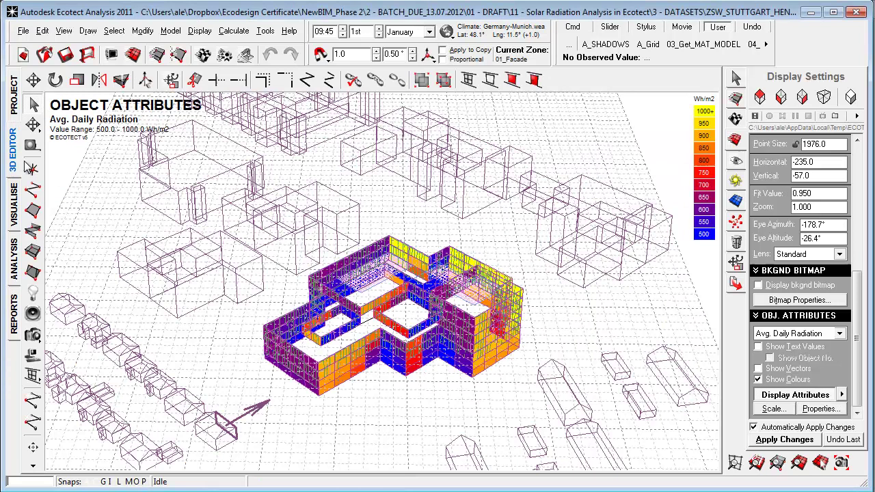